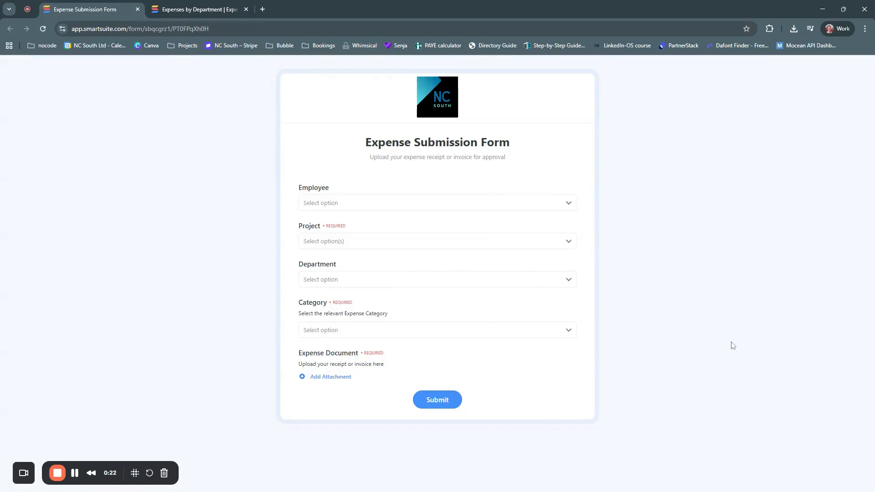
# Step: Choose the employee who incurred the expense and assign it to the project Plumbers R Us_00001
pyautogui.click(471, 207)
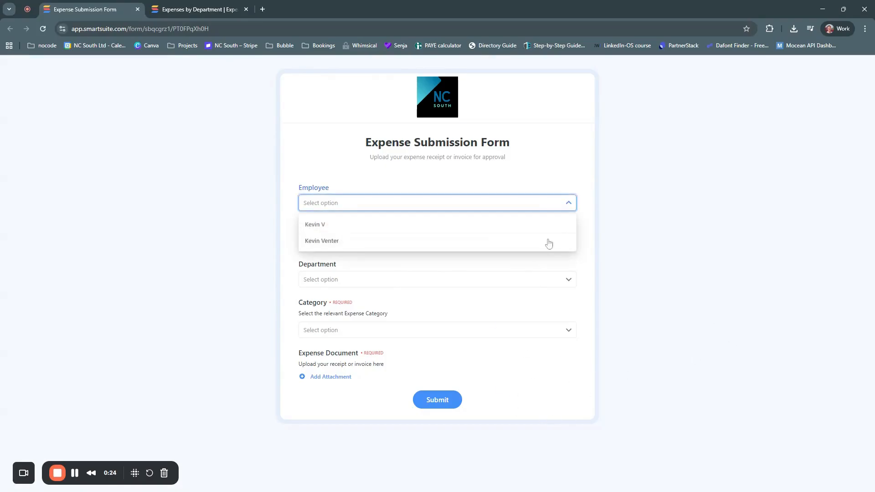
pyautogui.click(352, 222)
pyautogui.click(429, 244)
pyautogui.click(413, 263)
pyautogui.click(584, 298)
# Step: Set the expense's department to Customer Support and its category to Motor Vehicle
pyautogui.click(460, 286)
pyautogui.click(352, 320)
pyautogui.click(433, 332)
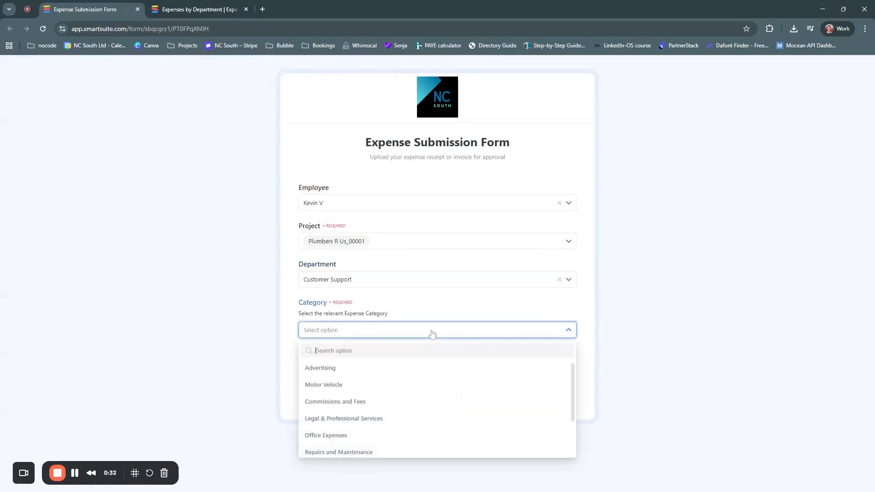
pyautogui.click(433, 386)
pyautogui.click(506, 372)
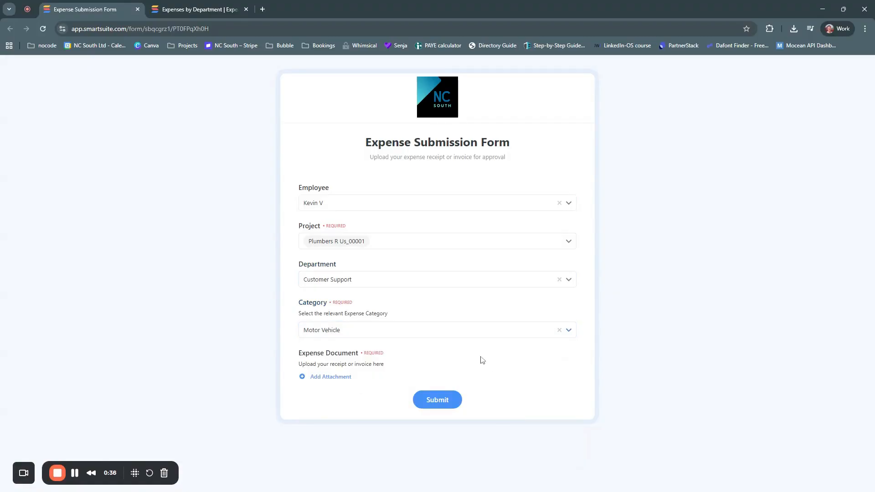
# Step: Attach fuel.png as the expense document and submit the expense form
pyautogui.click(325, 379)
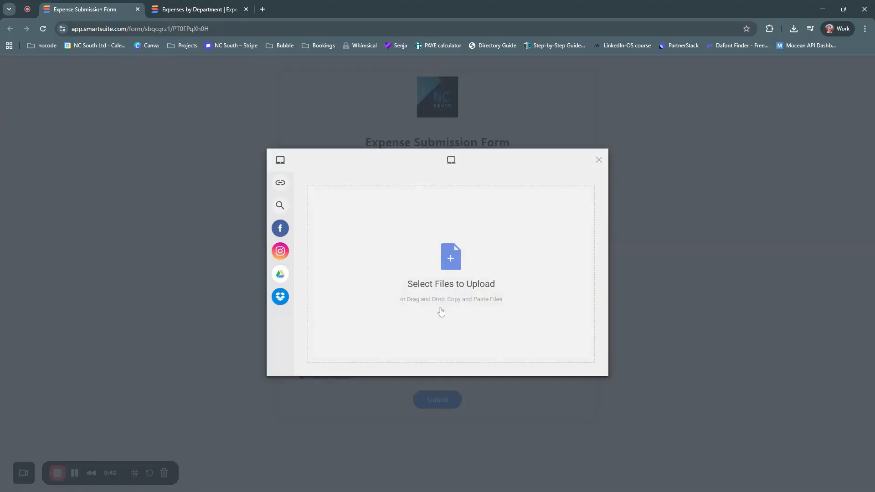
pyautogui.click(450, 260)
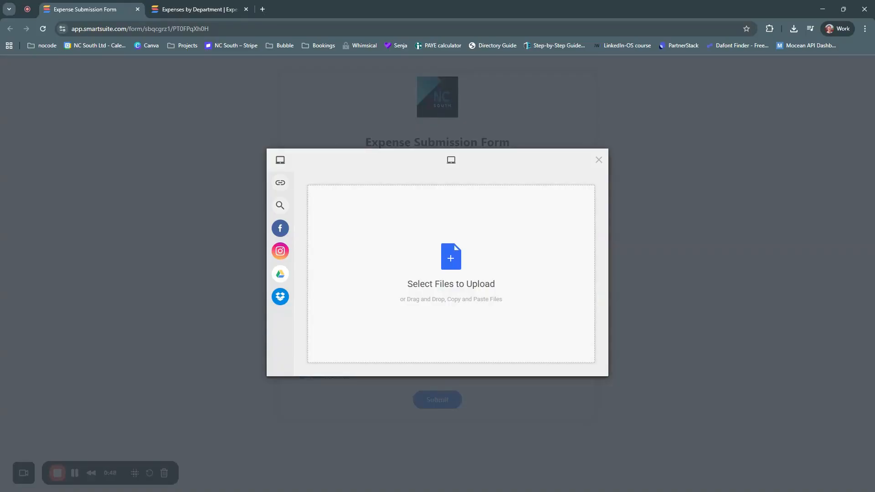
pyautogui.click(581, 366)
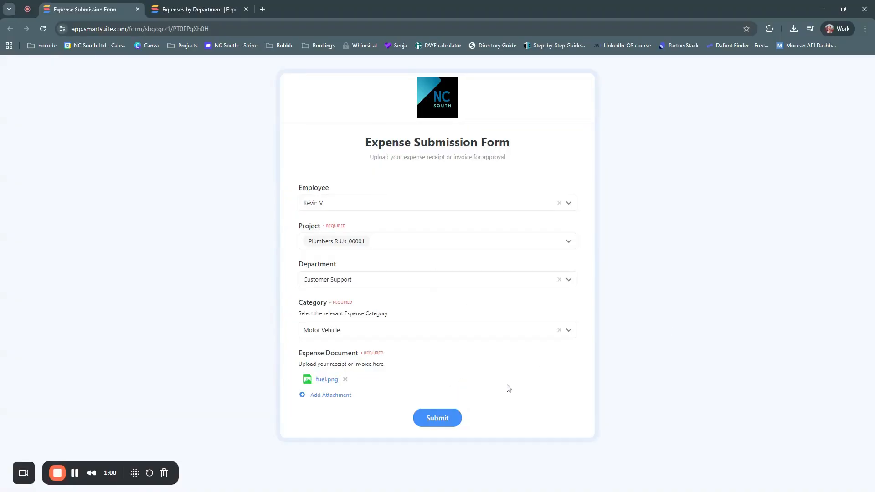
pyautogui.click(459, 416)
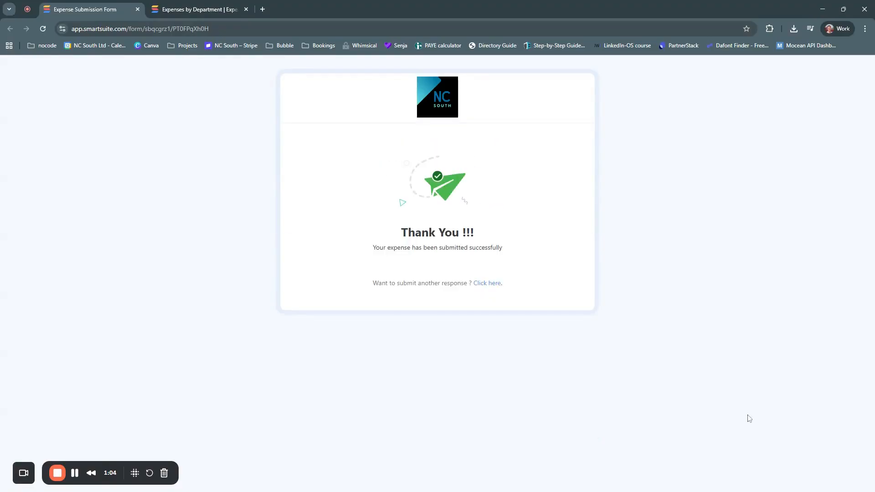
# Step: Examine the EXP-00016 row in the Expenses by Department view, including its expense details and reviewer
pyautogui.click(195, 12)
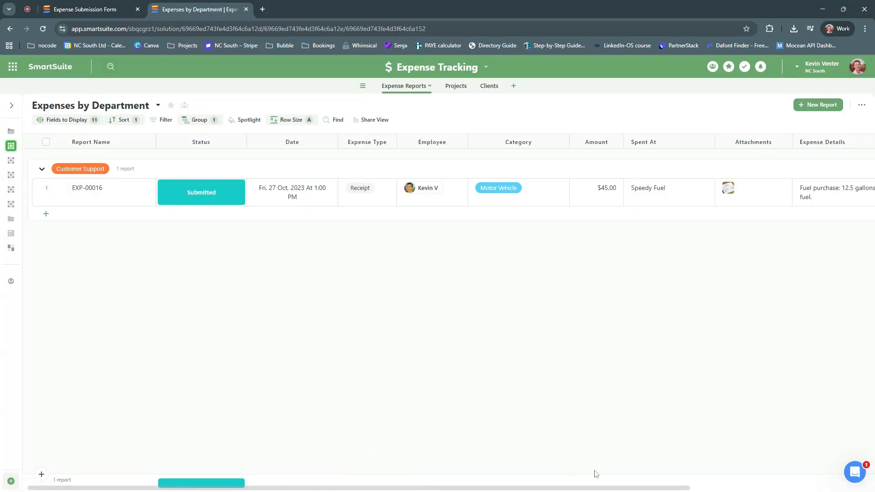
pyautogui.moveTo(629, 489); pyautogui.dragTo(729, 484)
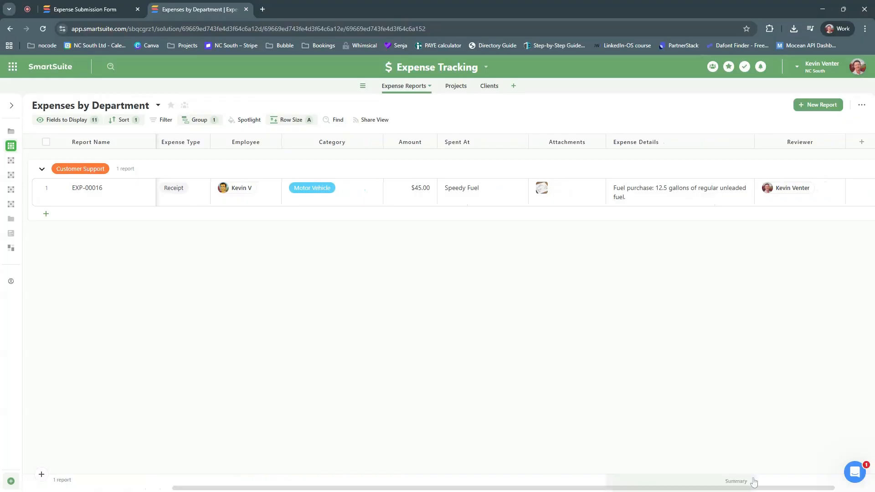
pyautogui.click(659, 206)
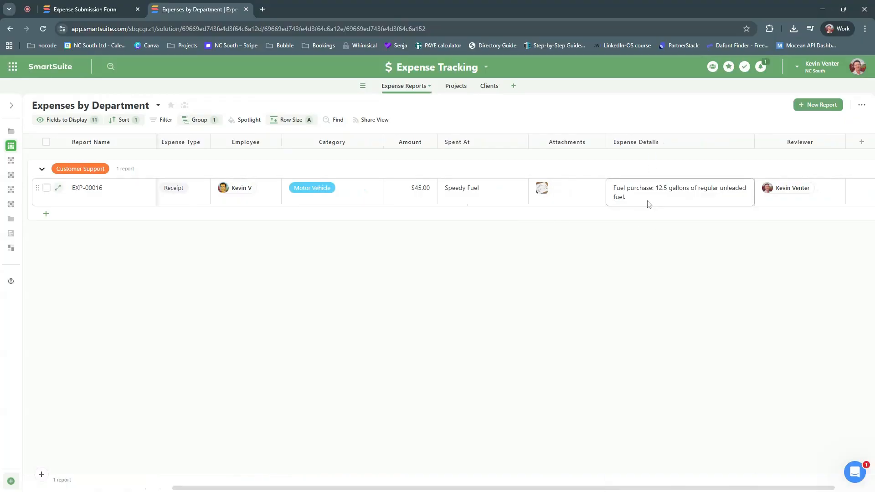
pyautogui.click(697, 280)
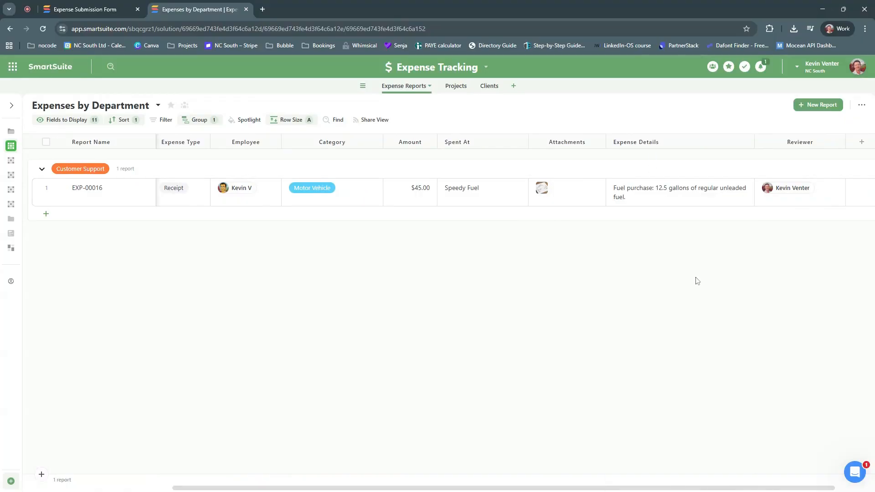
# Step: View the receipt image attached to EXP-00016 and close the preview
pyautogui.click(456, 191)
pyautogui.click(542, 188)
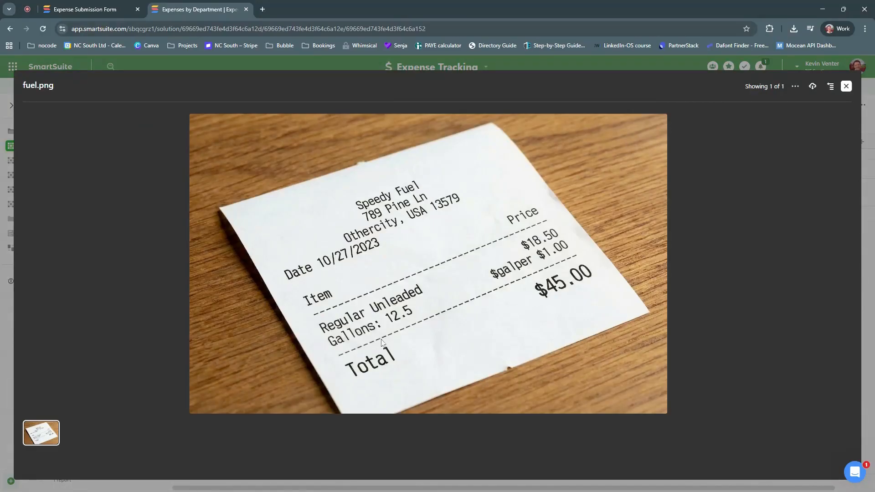
pyautogui.click(846, 87)
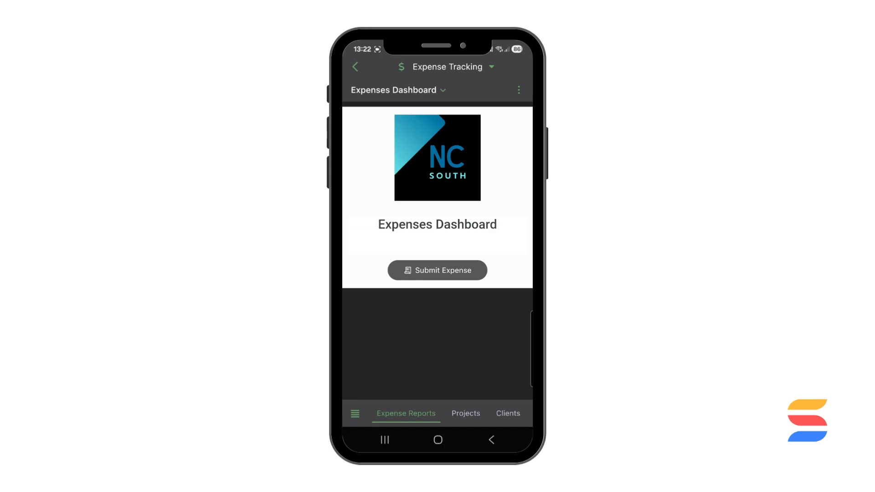
# Step: Start a new expense submission from the mobile Expenses Dashboard, choosing the employee and the project Plumbers R Us_00001
pyautogui.click(438, 271)
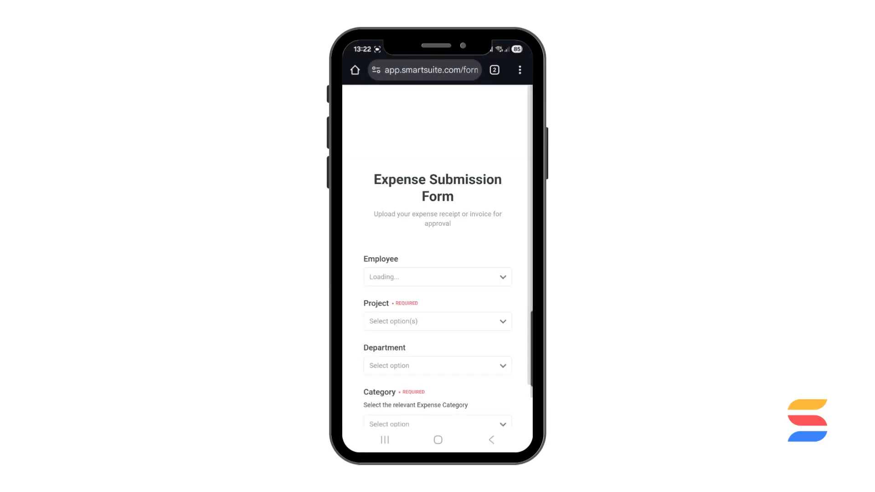
pyautogui.click(438, 276)
pyautogui.click(393, 303)
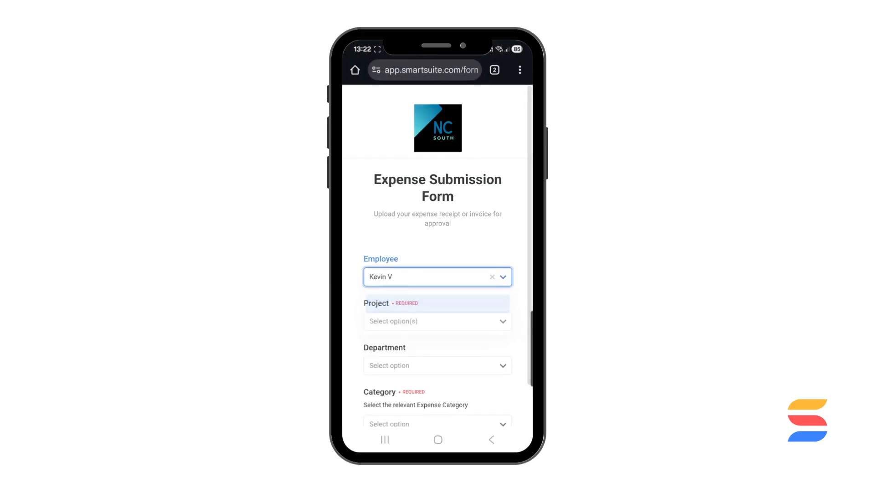
pyautogui.click(437, 321)
pyautogui.click(419, 346)
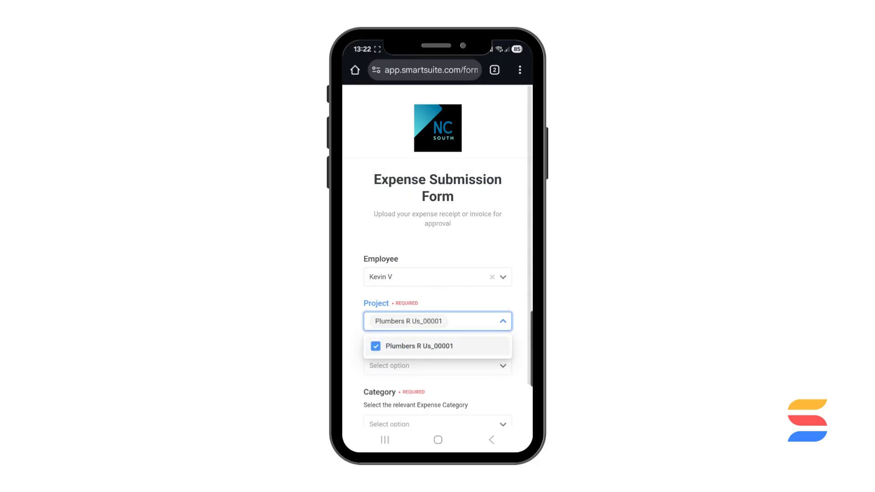
pyautogui.click(365, 226)
# Step: Set the mobile form's department to Customer Support and its category to Office Expenses
pyautogui.click(392, 366)
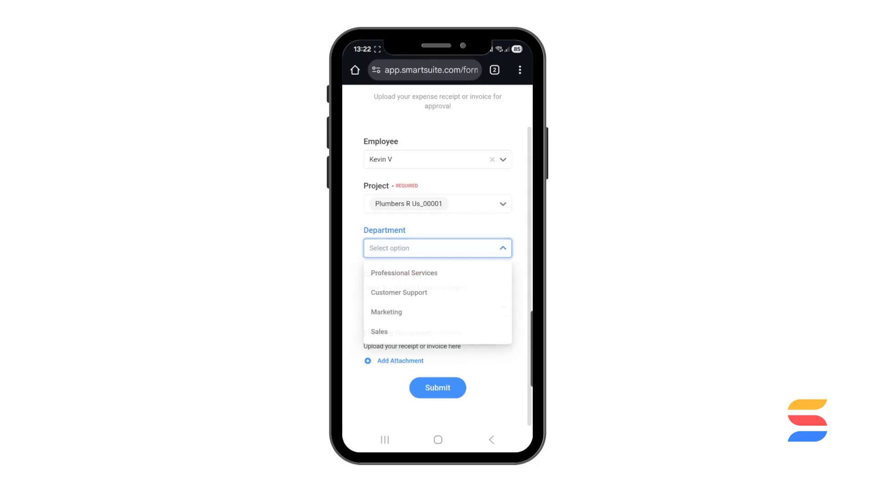
pyautogui.click(399, 293)
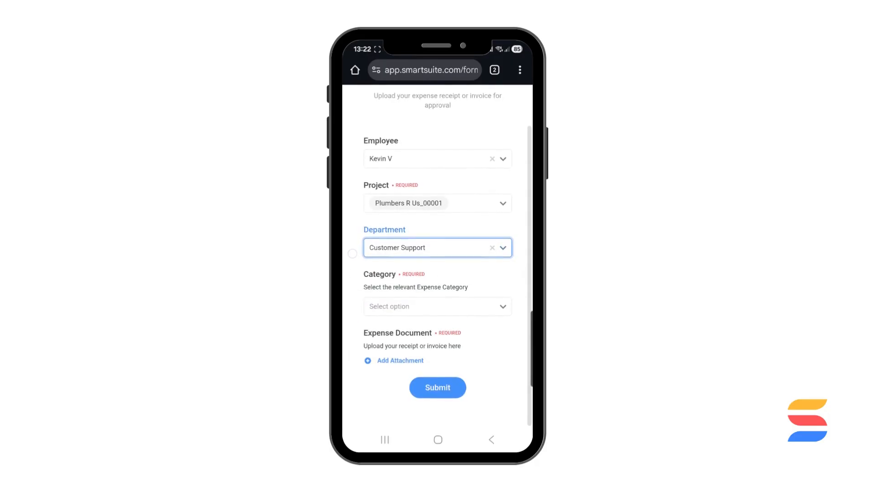
pyautogui.click(438, 307)
pyautogui.scroll(-3, 438, 200)
pyautogui.click(395, 203)
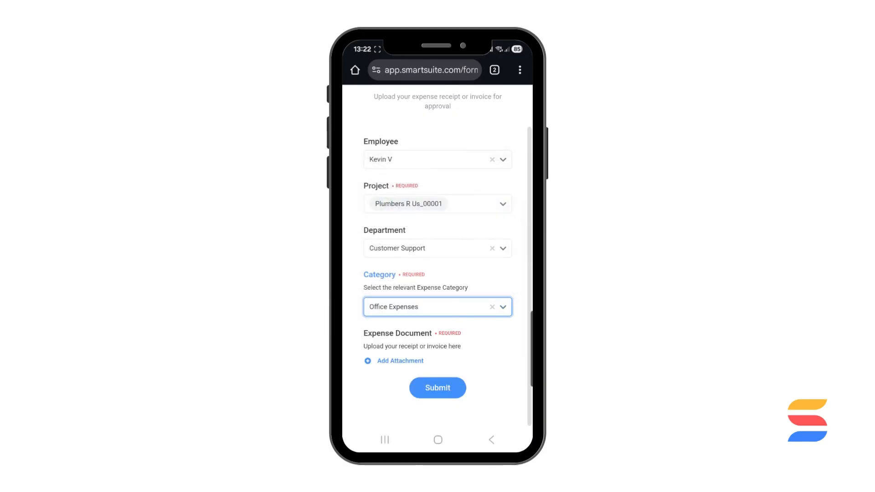
# Step: Upload the phone image 1768343443962.jpg as the expense document and submit the mobile form
pyautogui.click(400, 360)
pyautogui.click(438, 259)
pyautogui.click(490, 376)
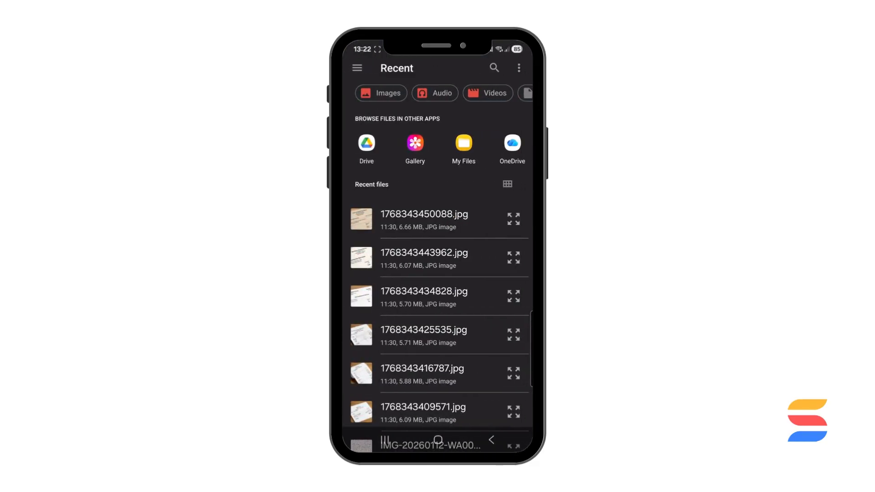
pyautogui.click(411, 259)
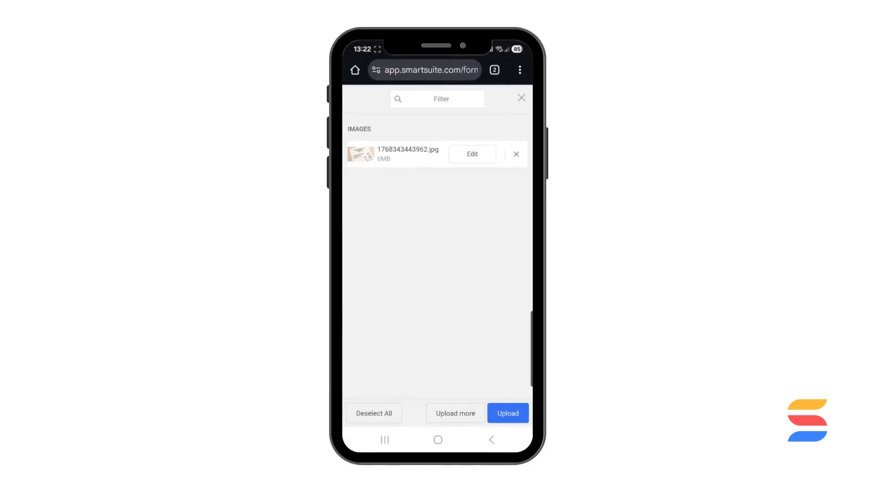
pyautogui.click(507, 413)
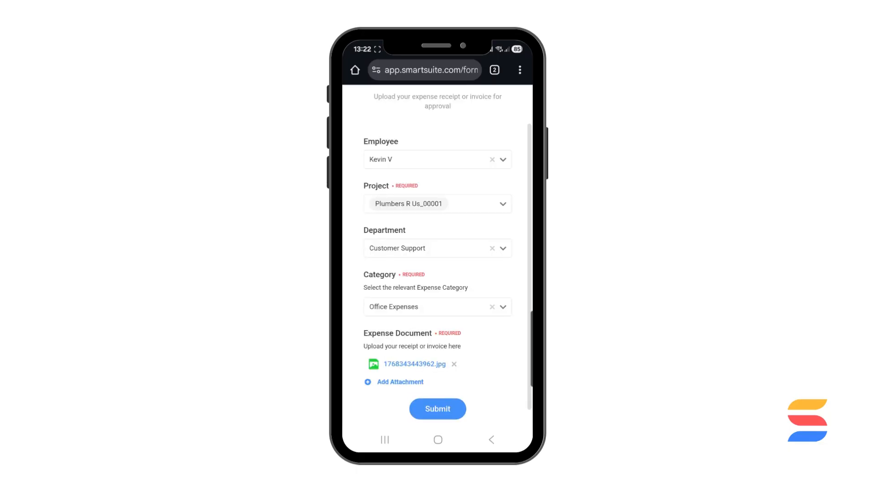
pyautogui.click(437, 409)
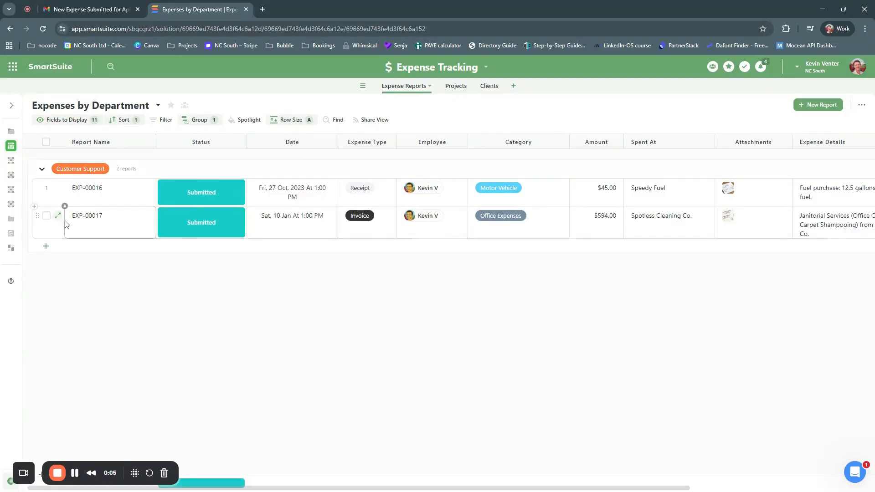
# Step: Open expense report EXP-00017 and check the invoice image in its attachments
pyautogui.click(57, 217)
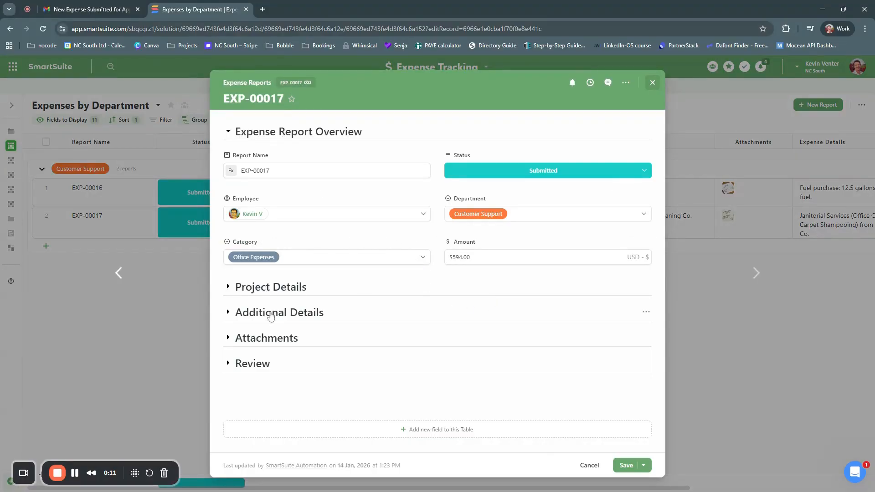
pyautogui.click(259, 347)
pyautogui.scroll(-2, 476, 323)
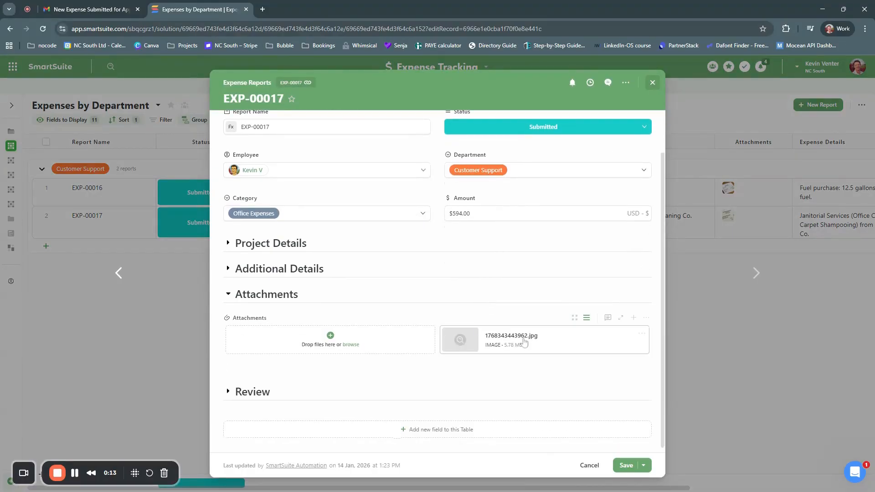
pyautogui.click(514, 348)
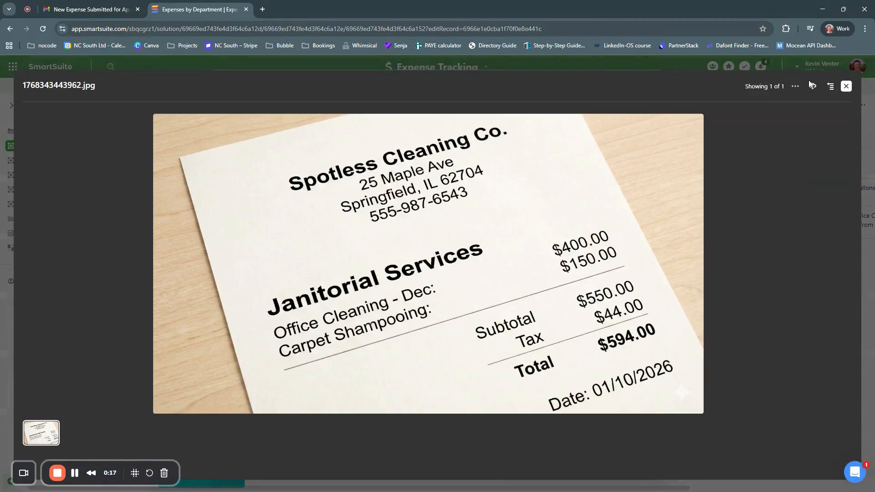
pyautogui.click(846, 86)
pyautogui.scroll(-1, 374, 280)
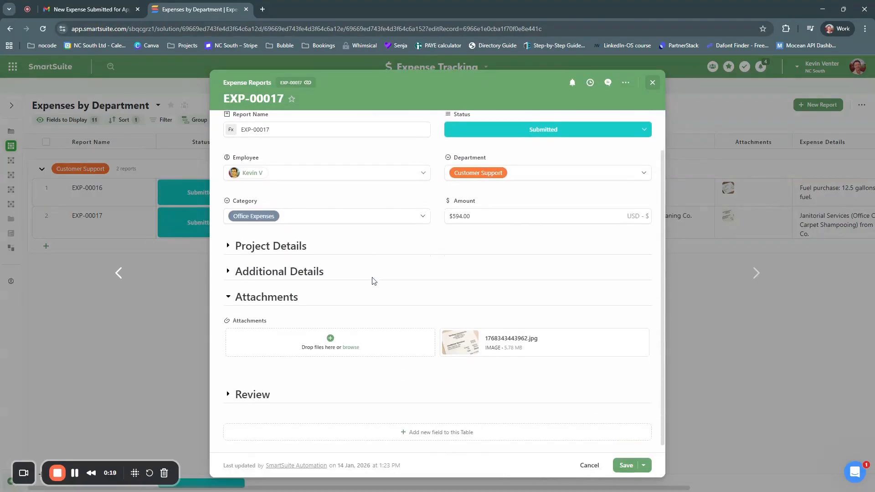
# Step: Examine the review section and overview of EXP-00017, then close the record without saving
pyautogui.click(230, 392)
pyautogui.scroll(-4, 373, 387)
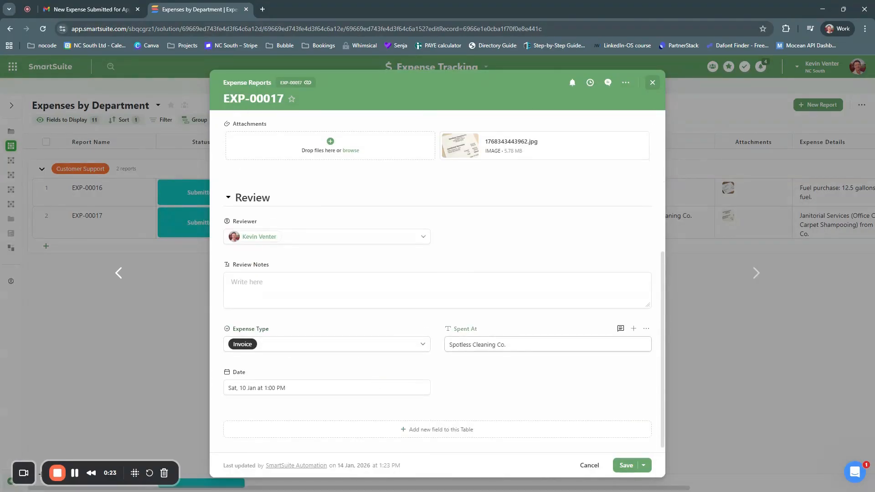
pyautogui.scroll(3, 504, 309)
pyautogui.scroll(2, 533, 319)
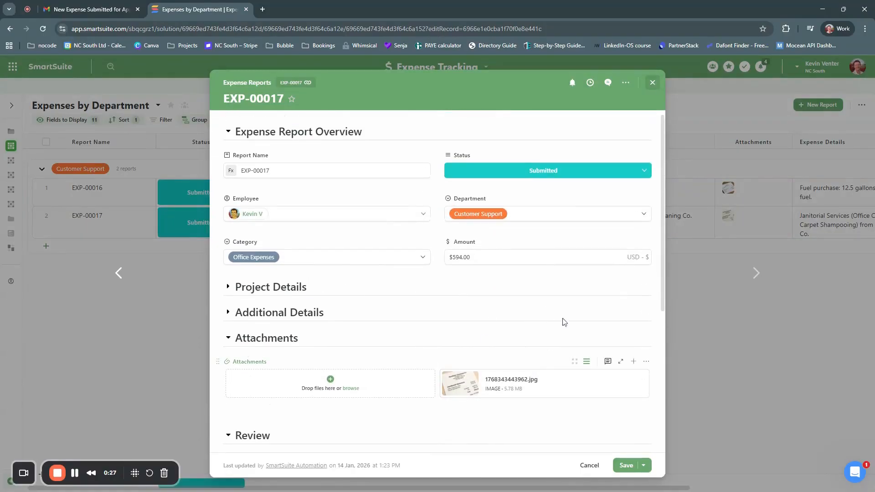
pyautogui.scroll(-3, 565, 315)
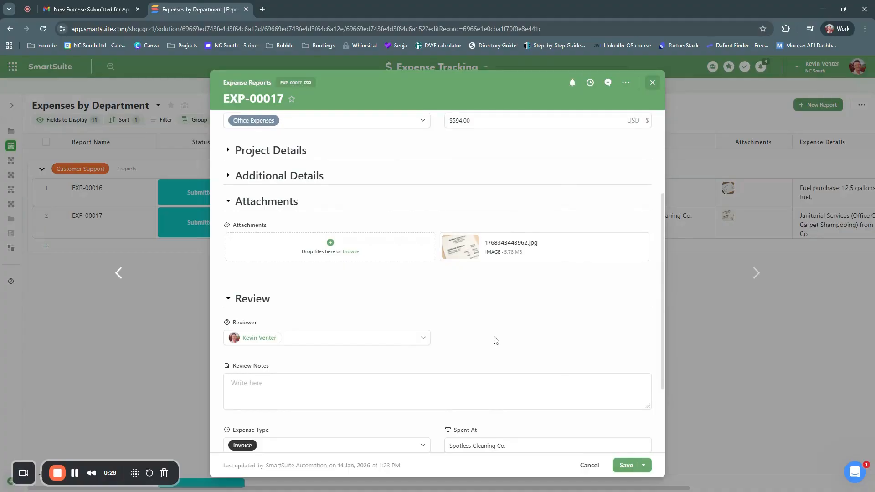
pyautogui.click(589, 465)
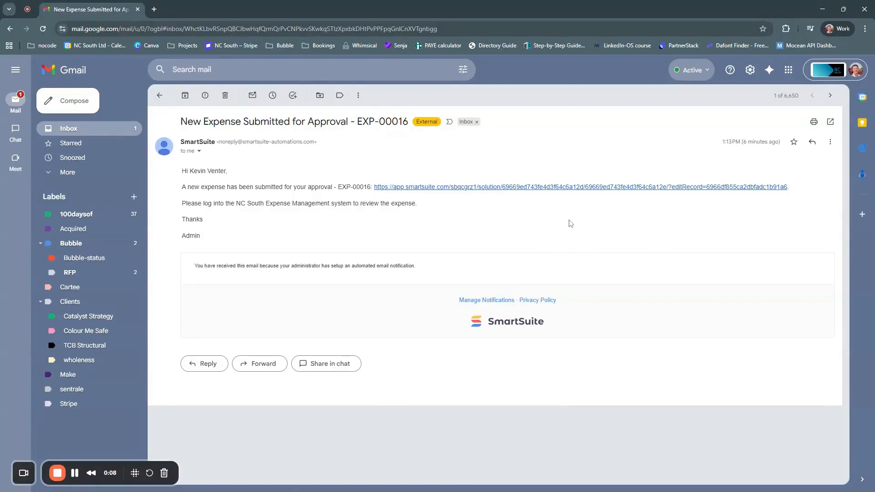
# Step: Open EXP-00016 from the link in the Gmail approval email and examine its additional details and attachments
pyautogui.click(525, 187)
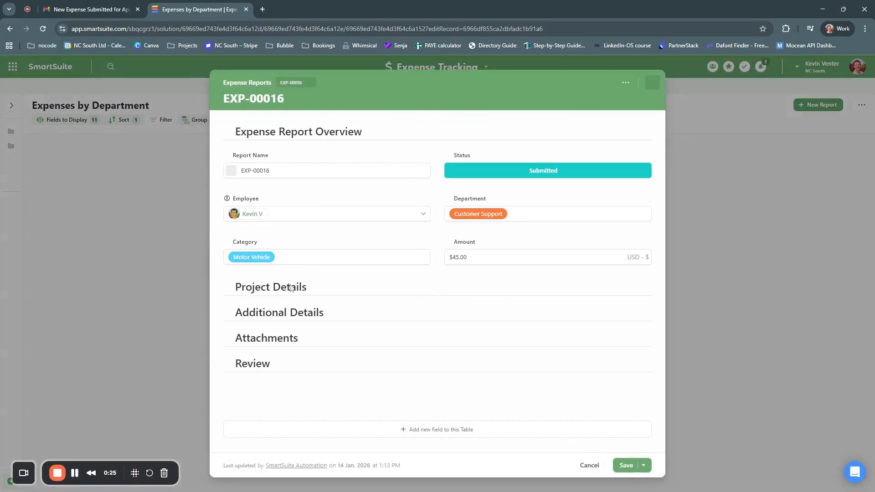
pyautogui.click(228, 312)
pyautogui.click(419, 311)
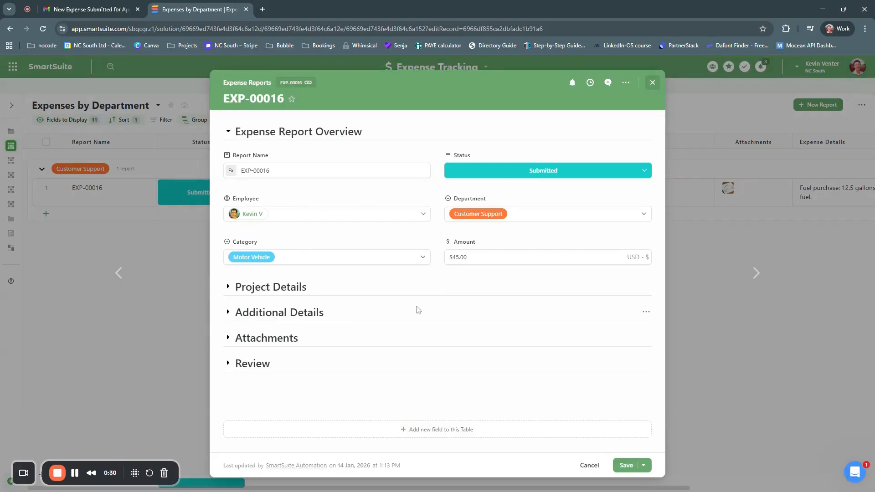
pyautogui.click(303, 314)
pyautogui.scroll(-1, 385, 344)
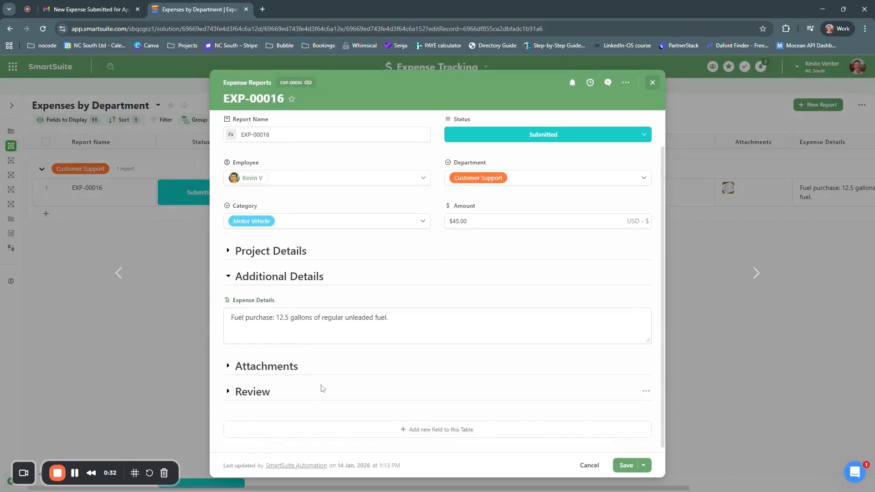
pyautogui.click(265, 373)
pyautogui.scroll(-2, 366, 371)
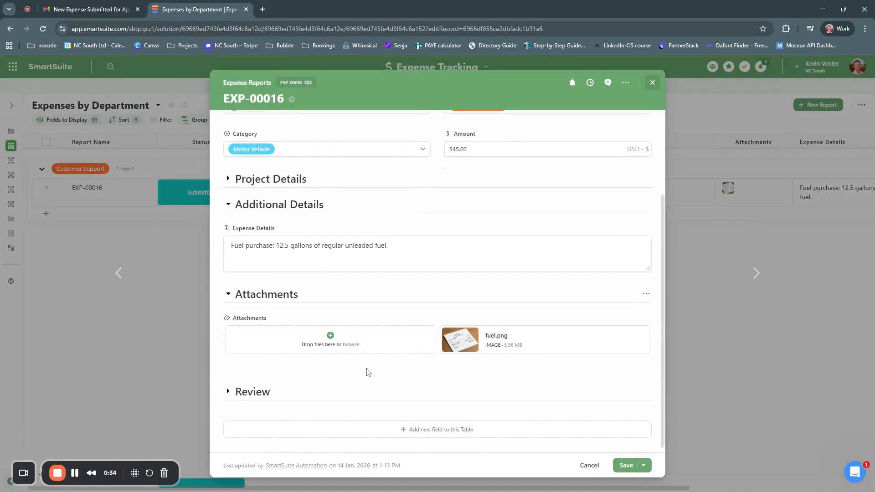
# Step: Expand the Review section of EXP-00016 and examine its reviewer, notes, expense type, spent-at and date fields
pyautogui.click(244, 397)
pyautogui.scroll(-5, 351, 381)
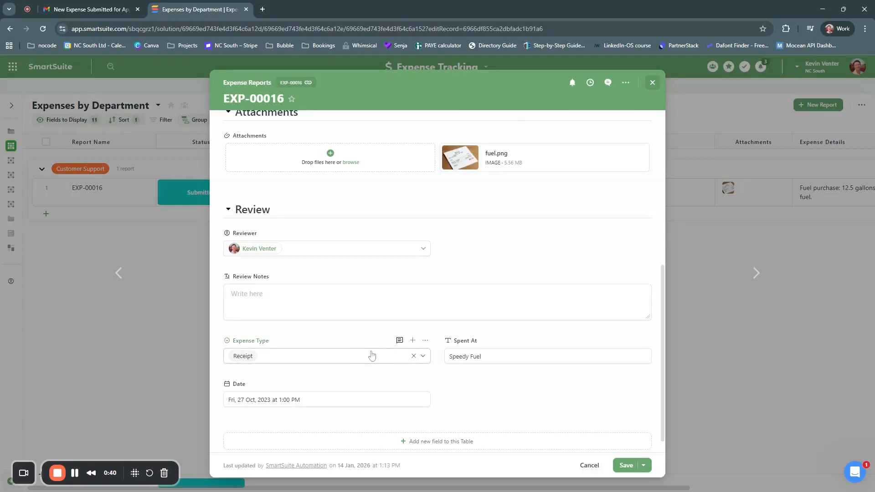
pyautogui.click(58, 476)
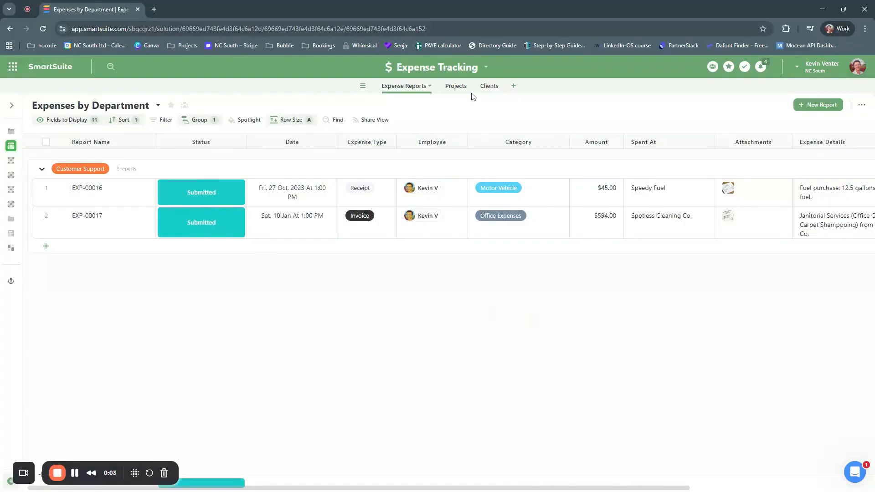
# Step: Open the Expense Submitted automation from the Expense Tracking solution's automations
pyautogui.click(441, 74)
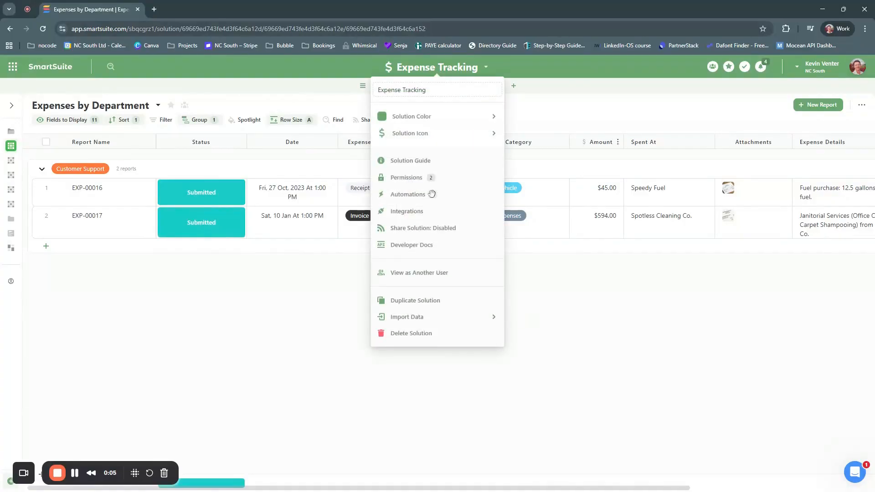
pyautogui.click(408, 195)
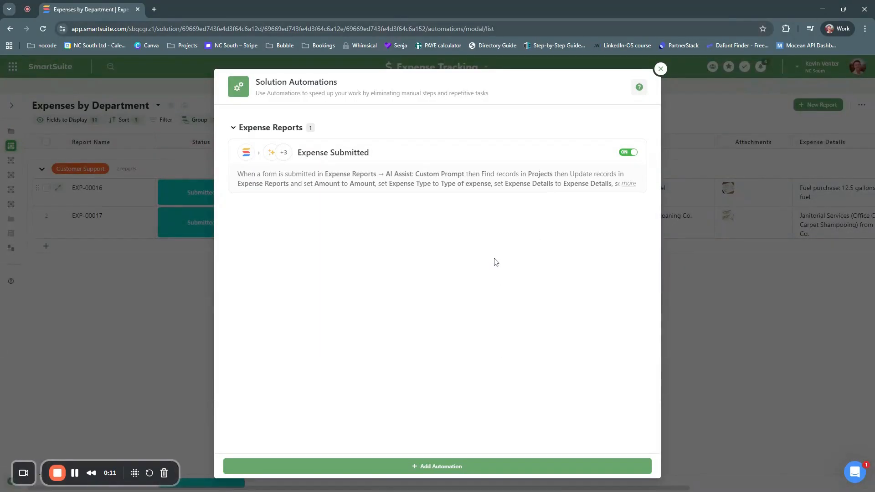
pyautogui.click(431, 156)
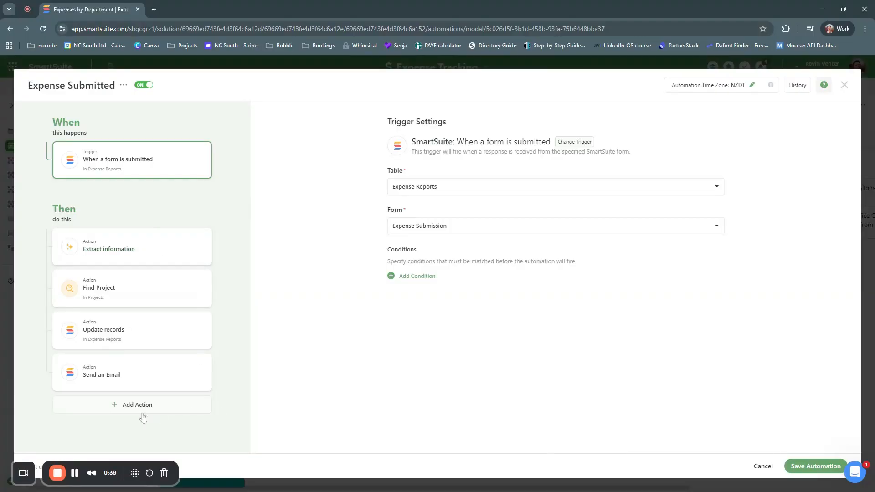
# Step: Look through the actions that can be added to the automation, including AI Assist's Custom Prompt, without adding one
pyautogui.click(121, 405)
pyautogui.scroll(-5, 156, 273)
pyautogui.moveTo(102, 197)
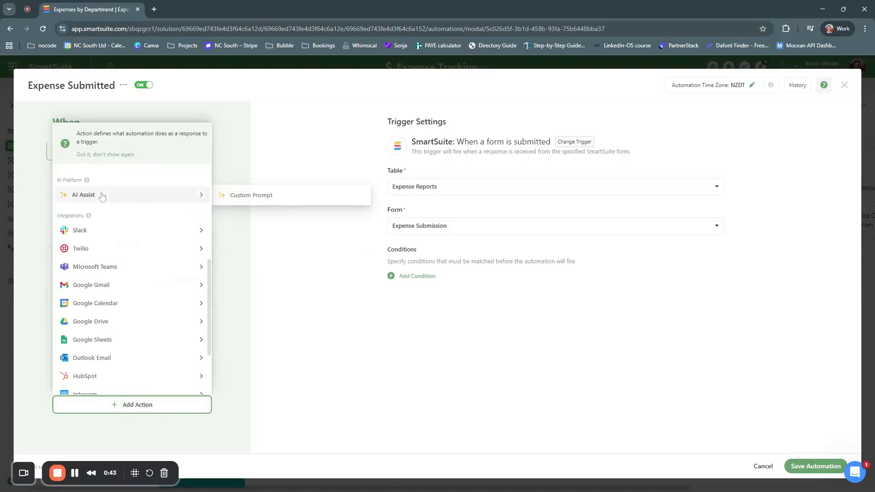
pyautogui.click(383, 414)
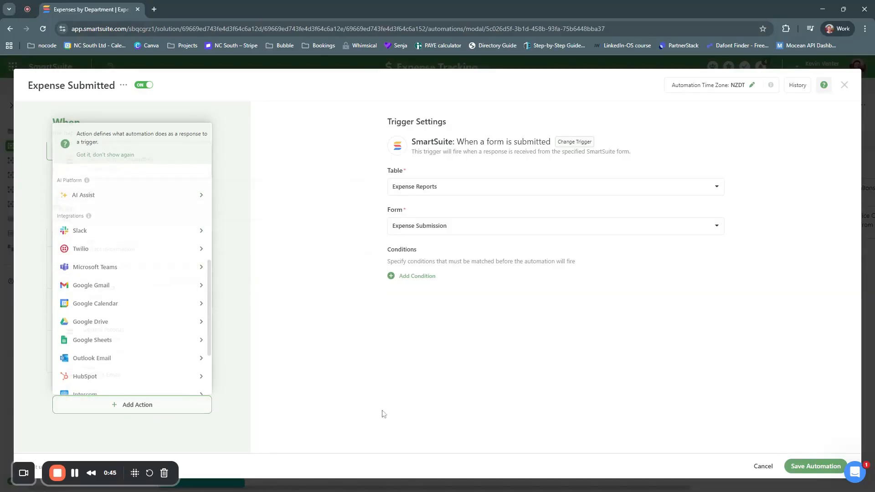
# Step: Inspect the AI platform and Gemini model choices of the Extract information action, keeping the current selections
pyautogui.click(172, 261)
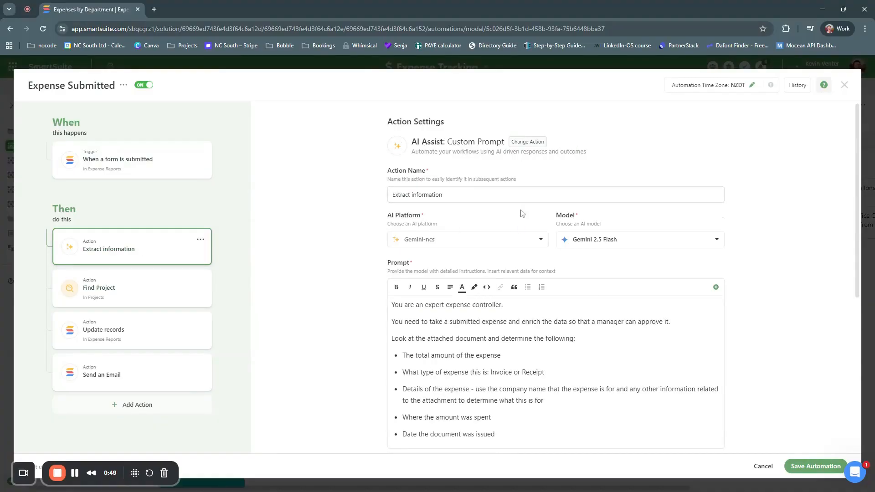
pyautogui.scroll(-1, 365, 197)
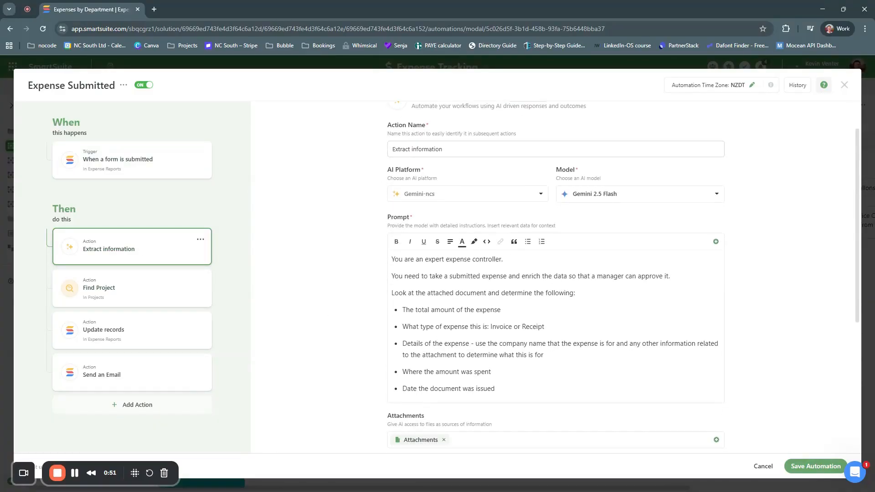
pyautogui.click(534, 196)
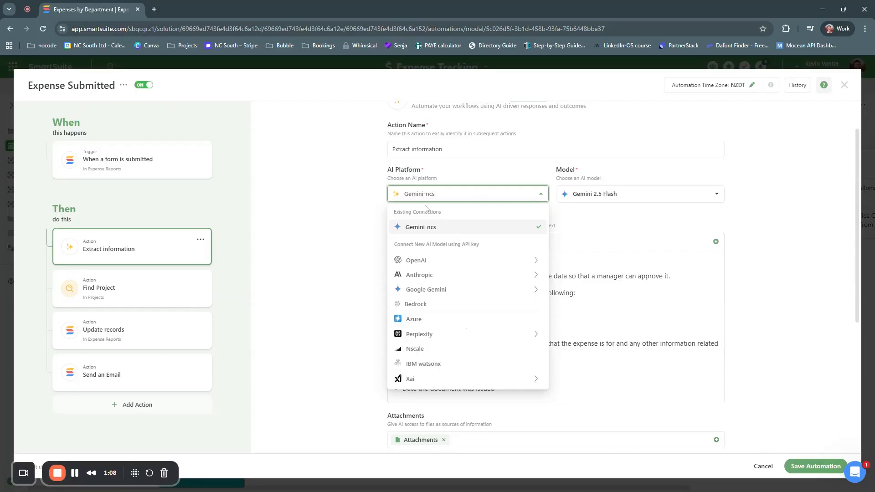
pyautogui.click(625, 195)
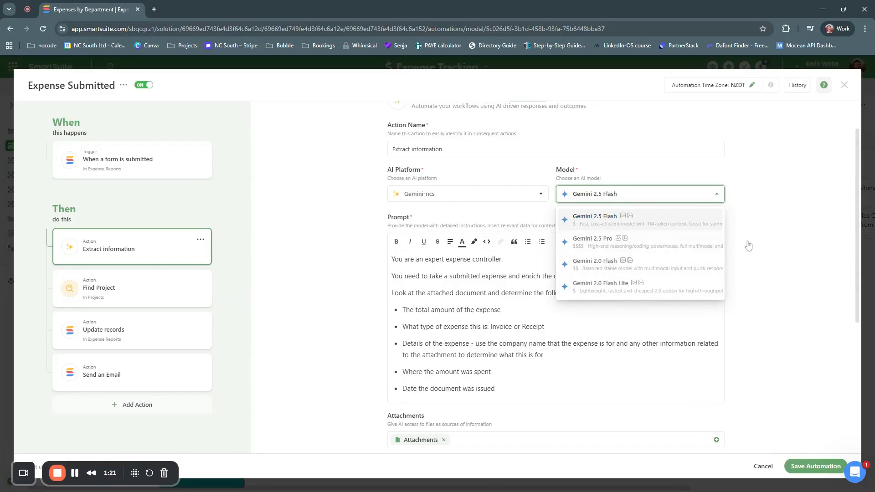
pyautogui.click(766, 238)
# Step: Read the Extract information prompt, focusing on the list of details the AI must determine from the attached document
pyautogui.scroll(-1, 557, 274)
pyautogui.moveTo(391, 214); pyautogui.dragTo(496, 343)
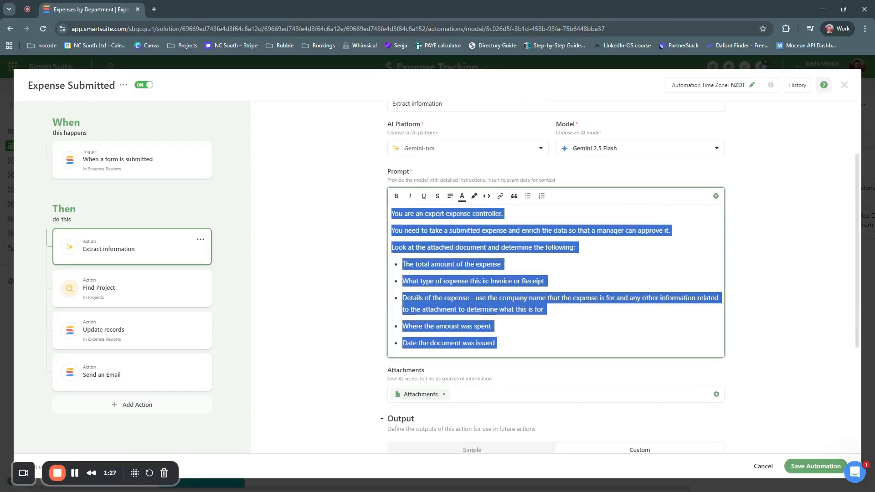
pyautogui.click(503, 264)
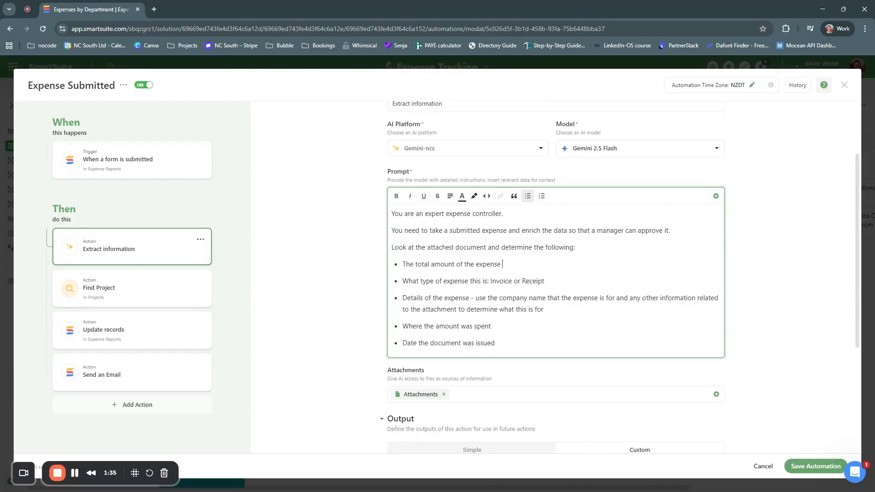
pyautogui.moveTo(403, 264); pyautogui.dragTo(497, 344)
pyautogui.click(492, 327)
# Step: Examine the attachment source and custom output values defined for the Extract information action
pyautogui.scroll(-3, 590, 317)
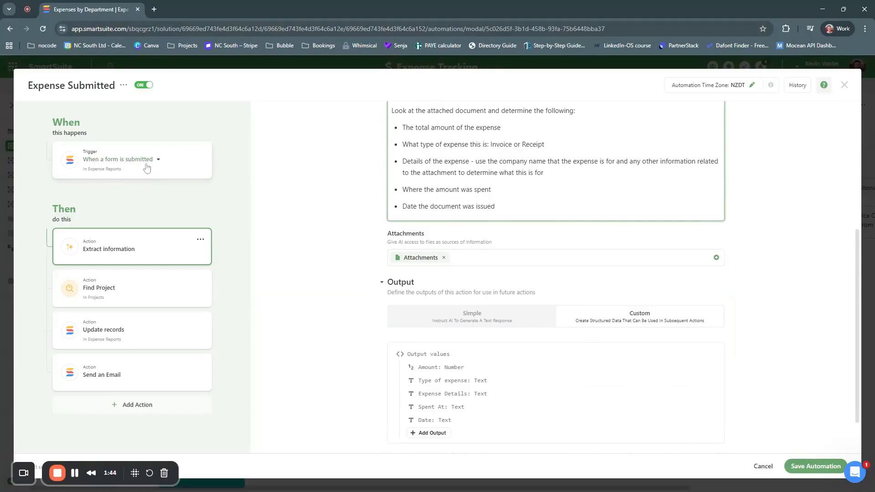
pyautogui.scroll(-1, 394, 235)
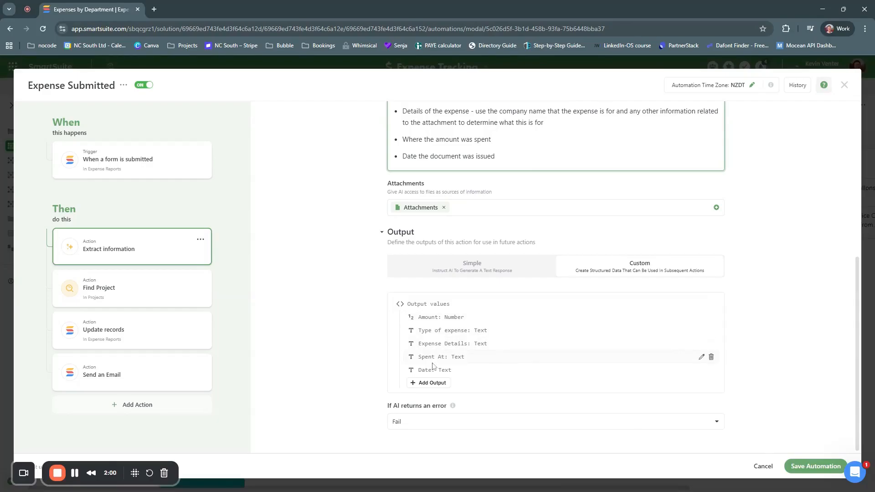
pyautogui.scroll(1, 485, 361)
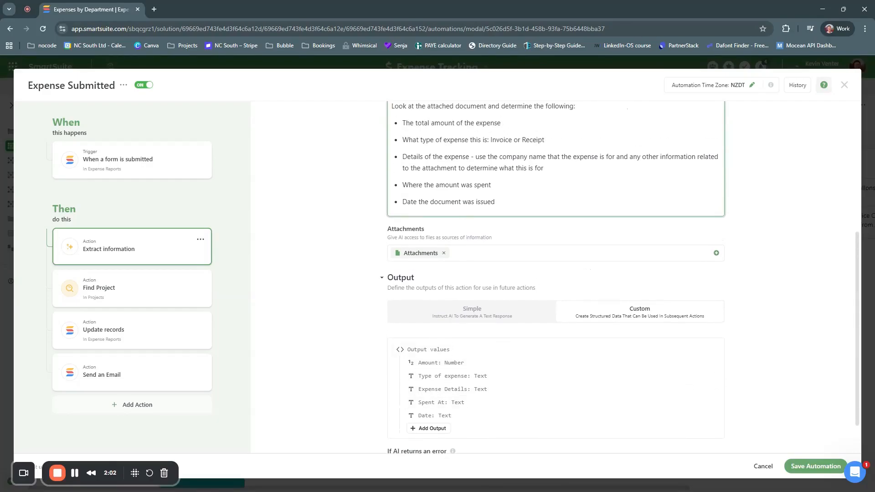
pyautogui.scroll(-1, 537, 327)
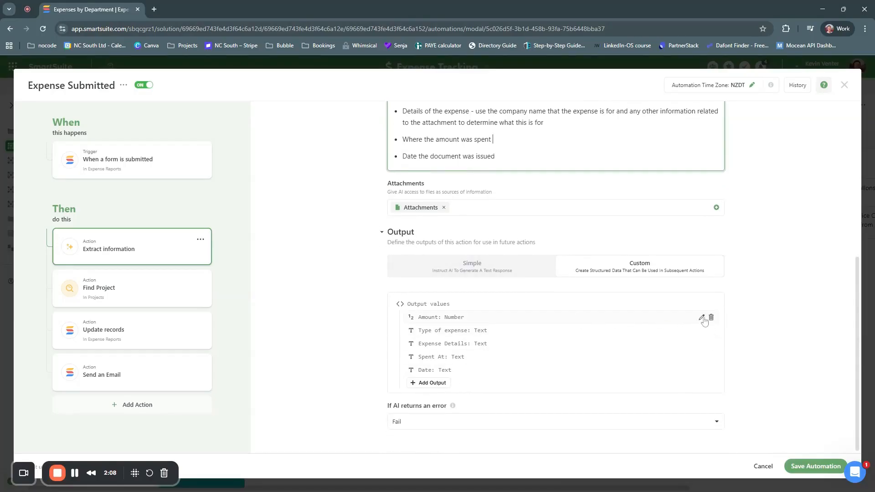
# Step: Review the Amount output's field type choices and instructions, keep it as Number, and save the output
pyautogui.click(703, 319)
pyautogui.scroll(-1, 450, 322)
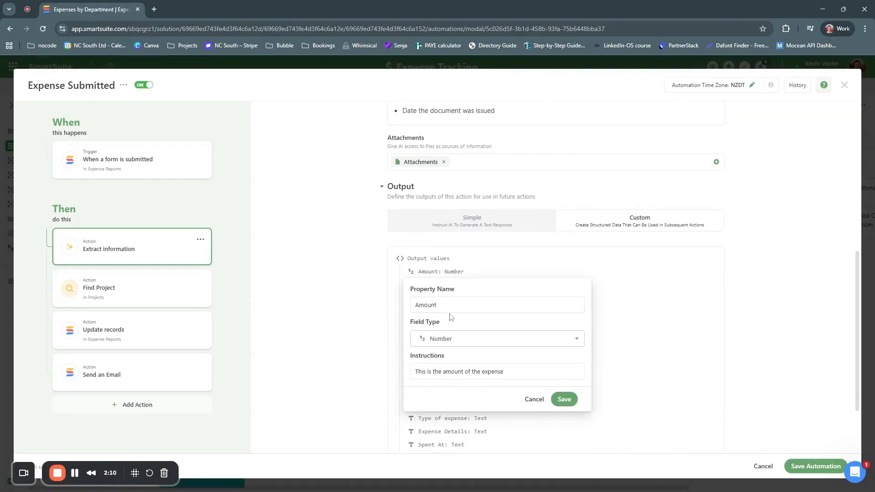
pyautogui.click(441, 343)
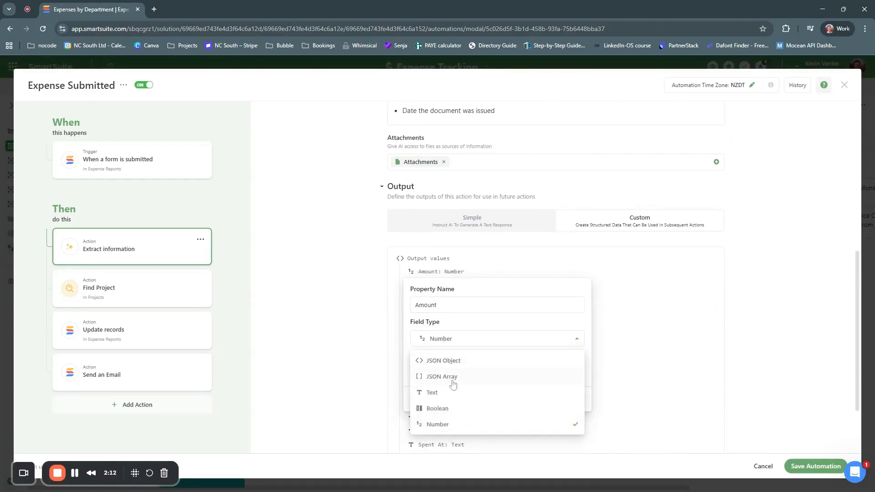
pyautogui.click(546, 345)
pyautogui.moveTo(504, 371); pyautogui.dragTo(413, 372)
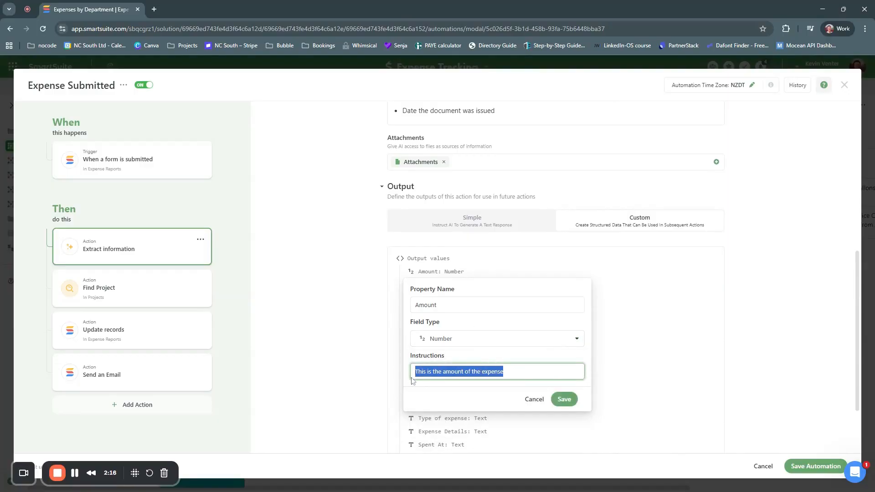
pyautogui.click(553, 400)
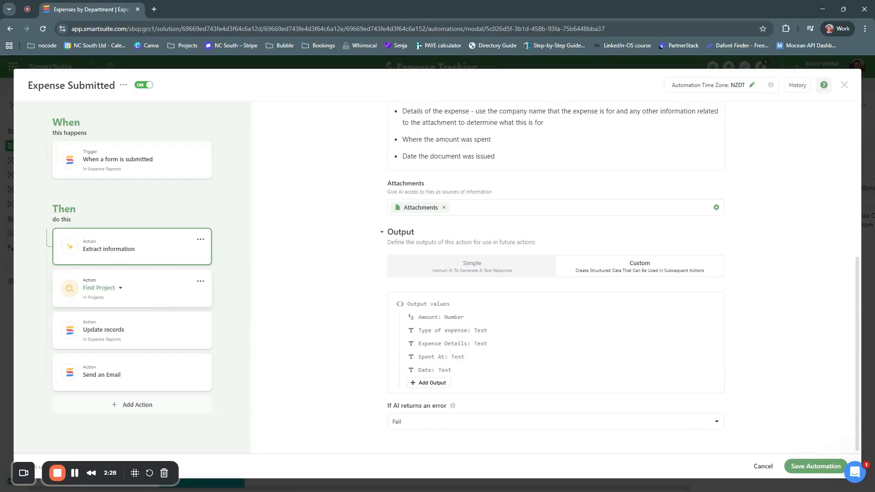
# Step: In the Update records action, clear the Amount field's mapping and map it again to the custom prompt's Amount output
pyautogui.click(176, 346)
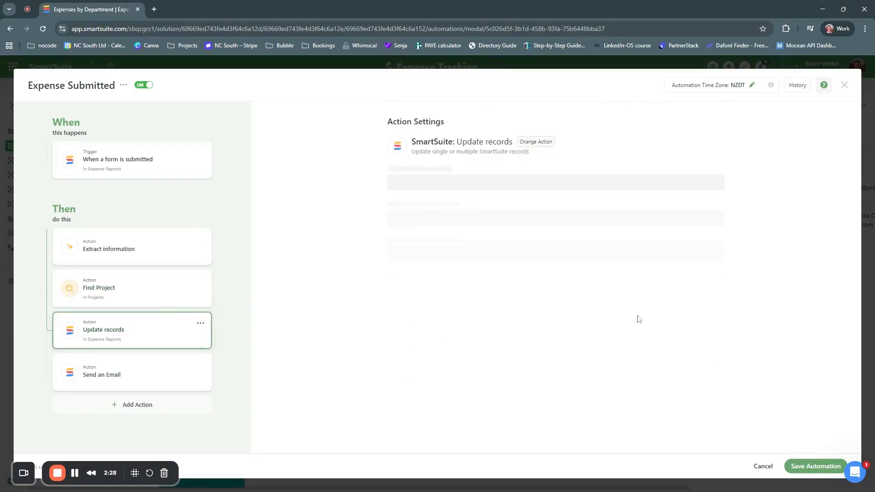
pyautogui.scroll(-4, 670, 322)
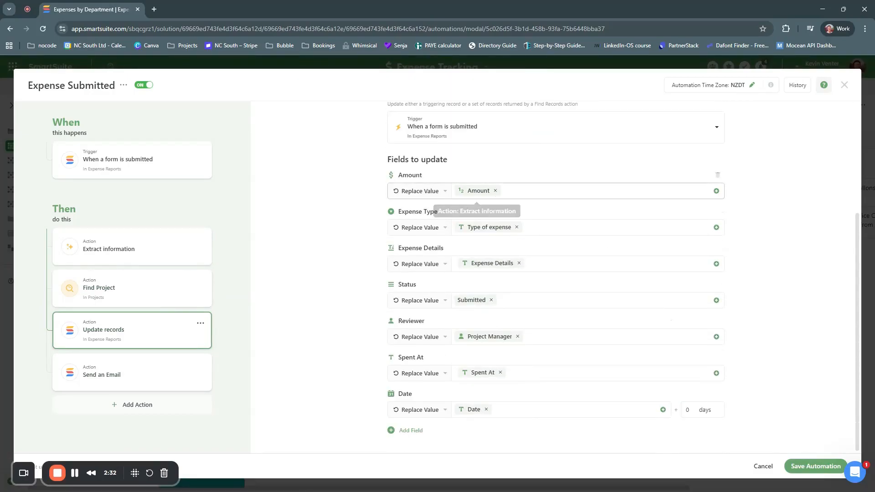
pyautogui.click(495, 191)
pyautogui.click(496, 191)
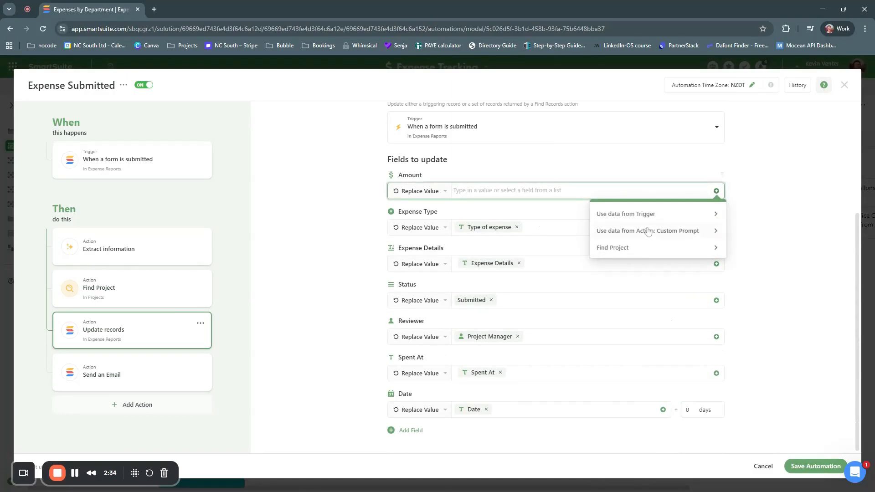
pyautogui.click(663, 232)
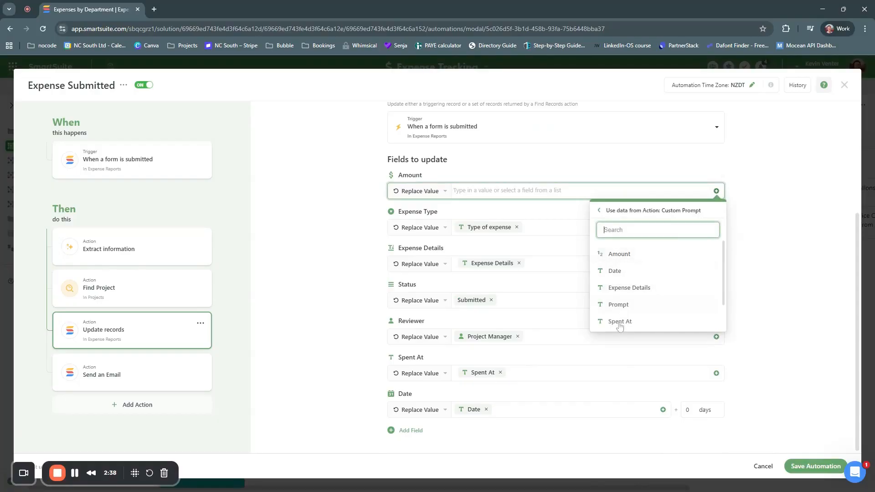
pyautogui.click(620, 256)
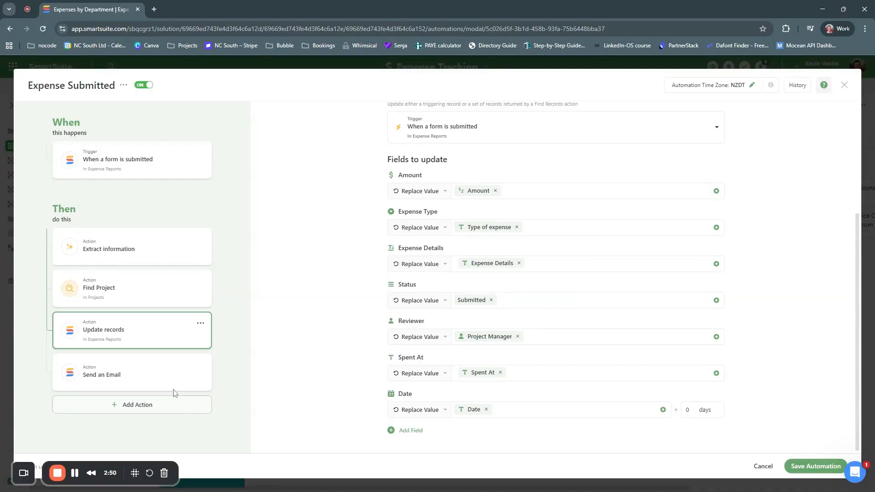
# Step: Check the Send an Email action's recipient, subject and message, and save the automation and close the automations list
pyautogui.click(174, 373)
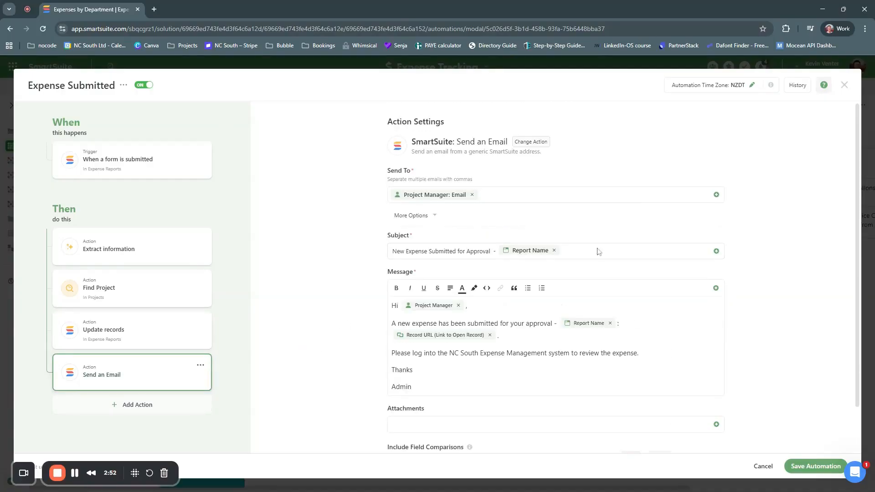
pyautogui.scroll(-1, 653, 282)
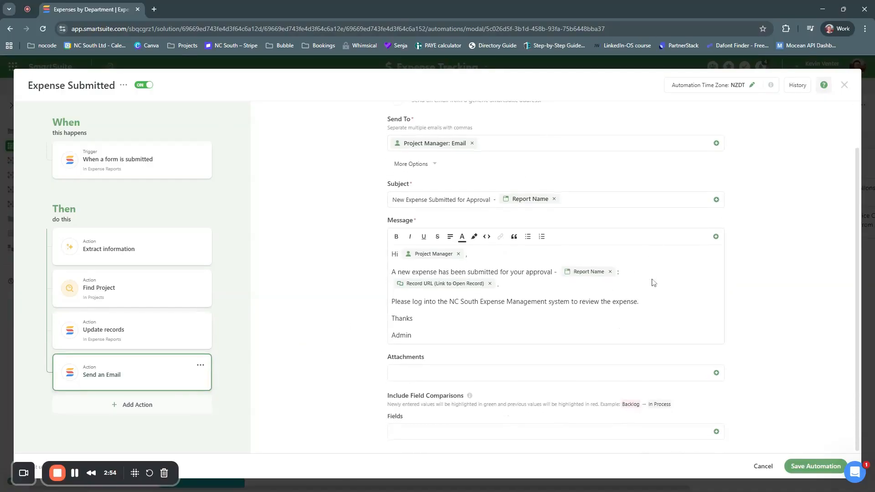
pyautogui.scroll(1, 624, 278)
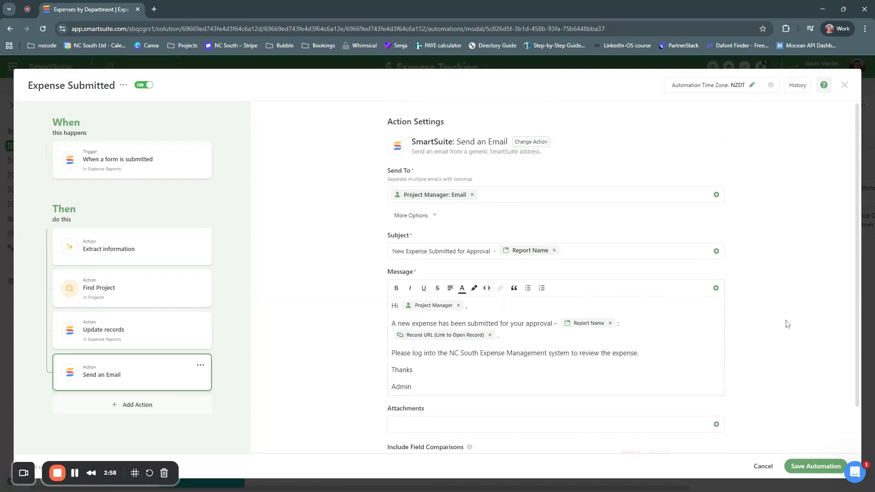
pyautogui.click(816, 466)
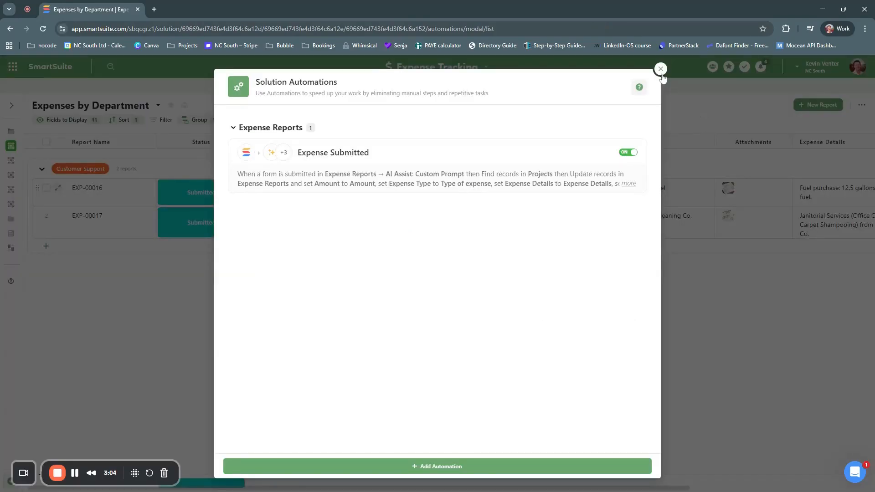
pyautogui.click(661, 69)
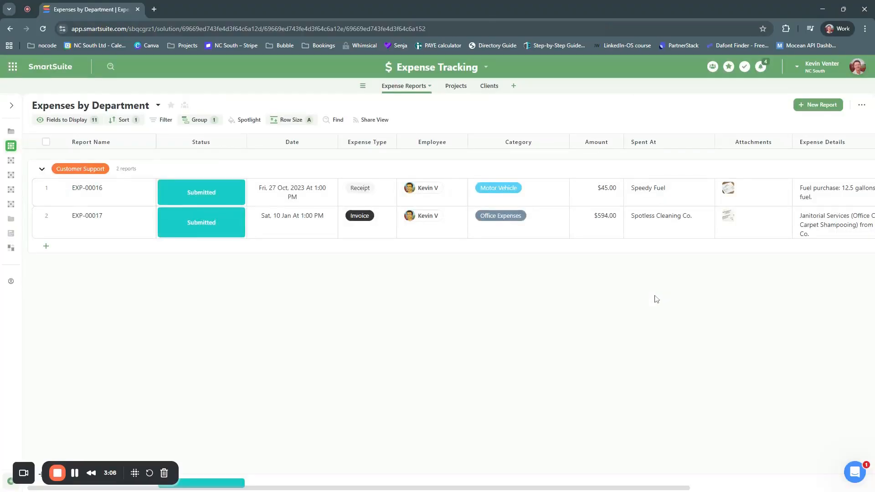